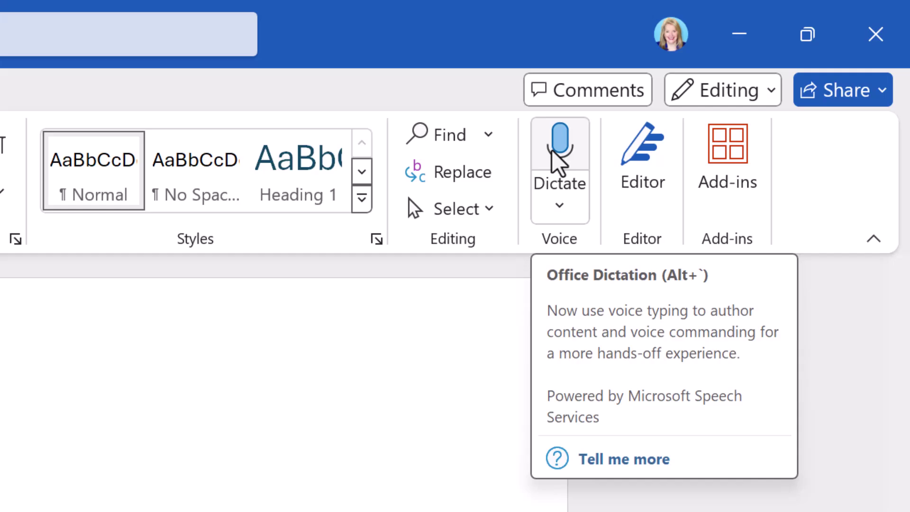
Step: Start Word dictation with Alt+` and set it listening in the blank document
key(alt+grave)
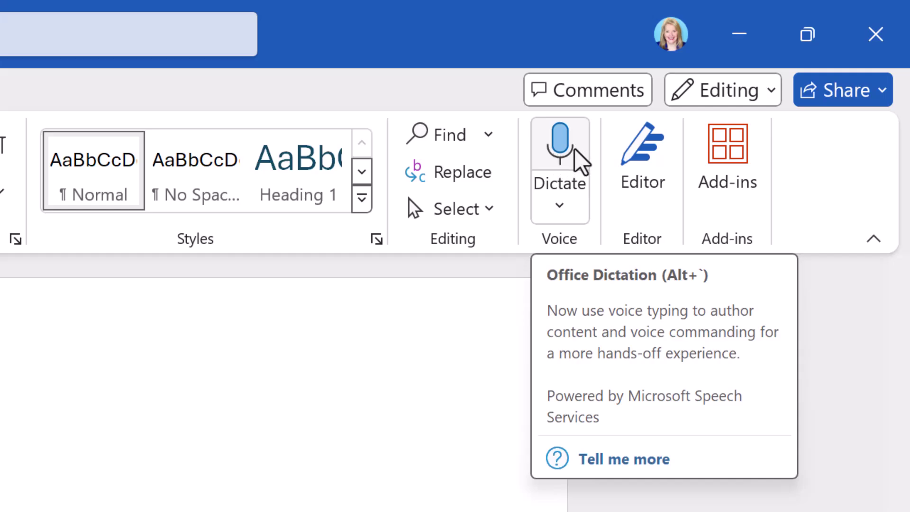
click(571, 150)
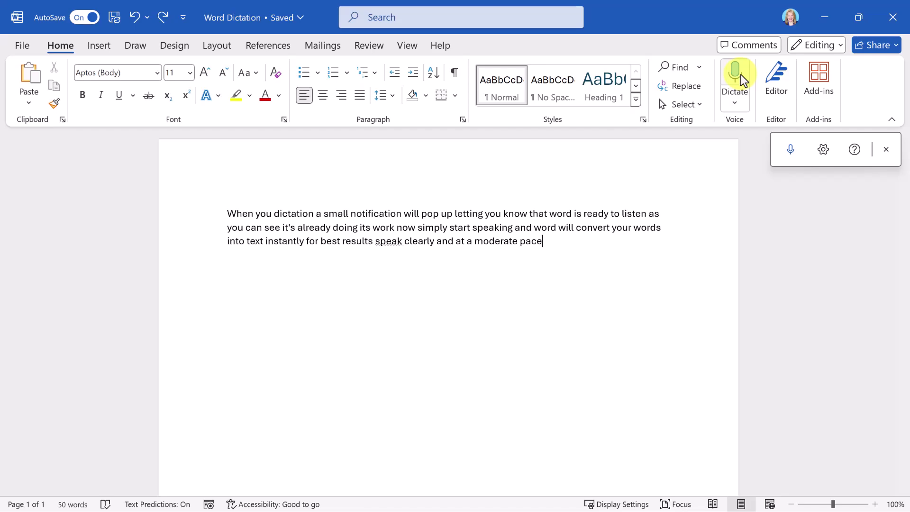
Step: Stop dictation, begin a new line below the paragraph, and restart dictation with Alt+`
click(791, 149)
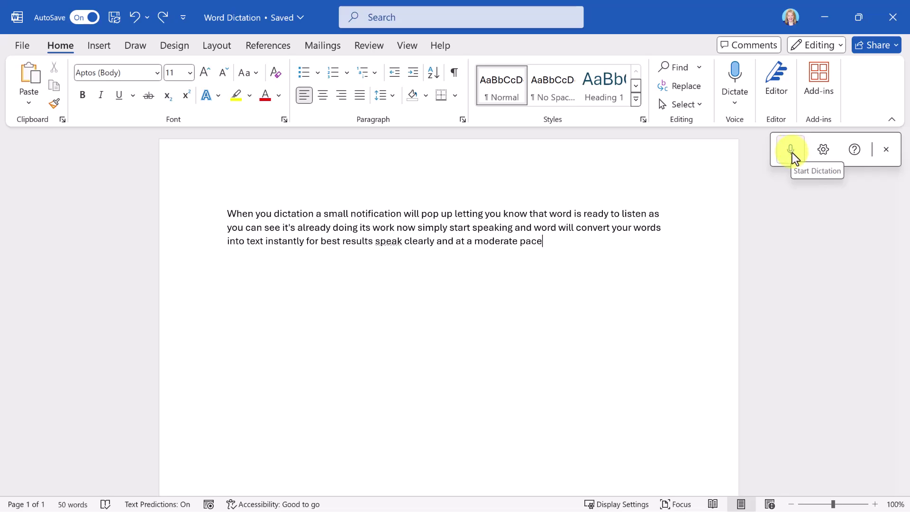
double_click(234, 268)
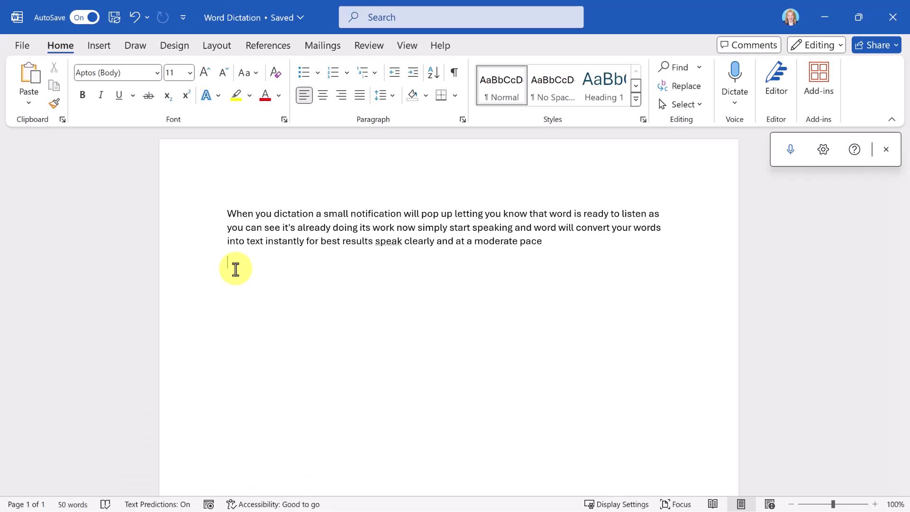
key(alt+grave)
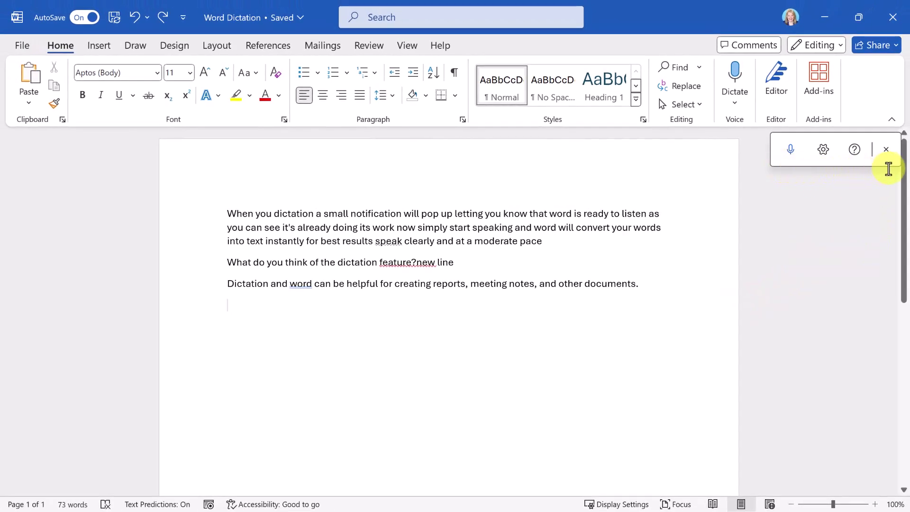
click(823, 148)
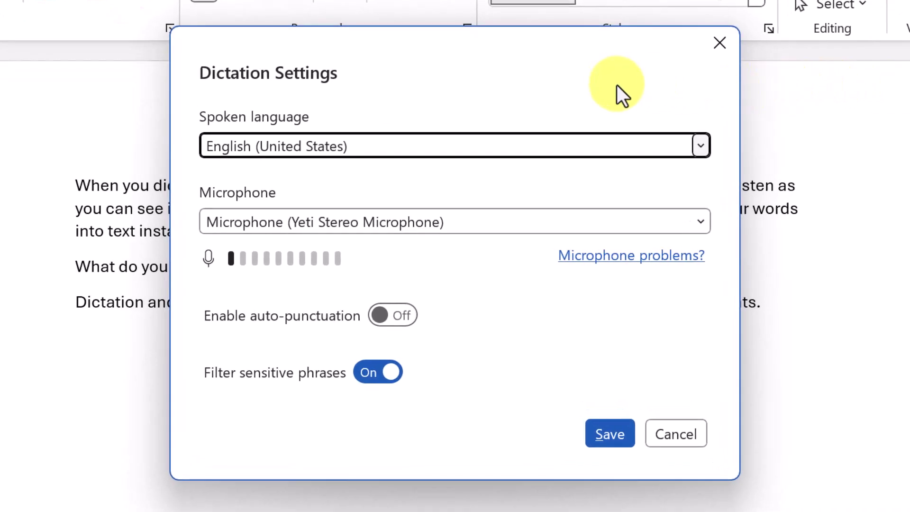
click(699, 146)
click(697, 145)
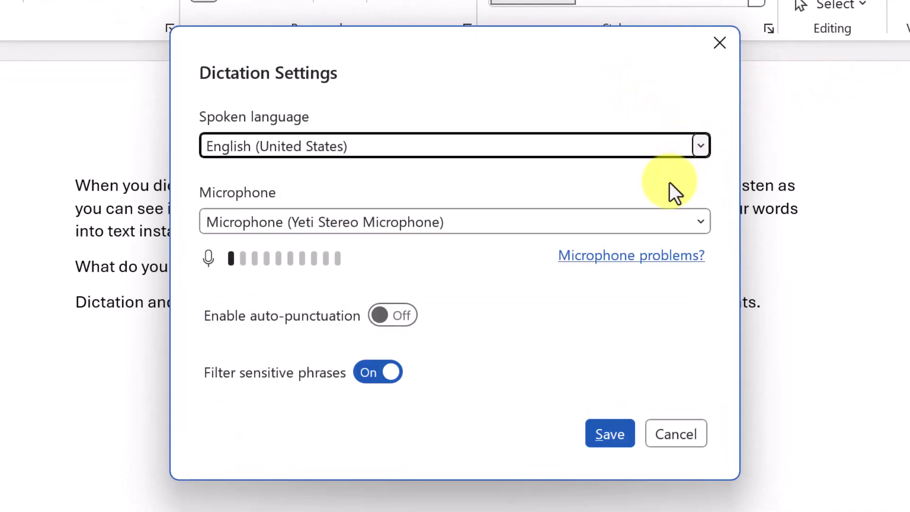
click(703, 218)
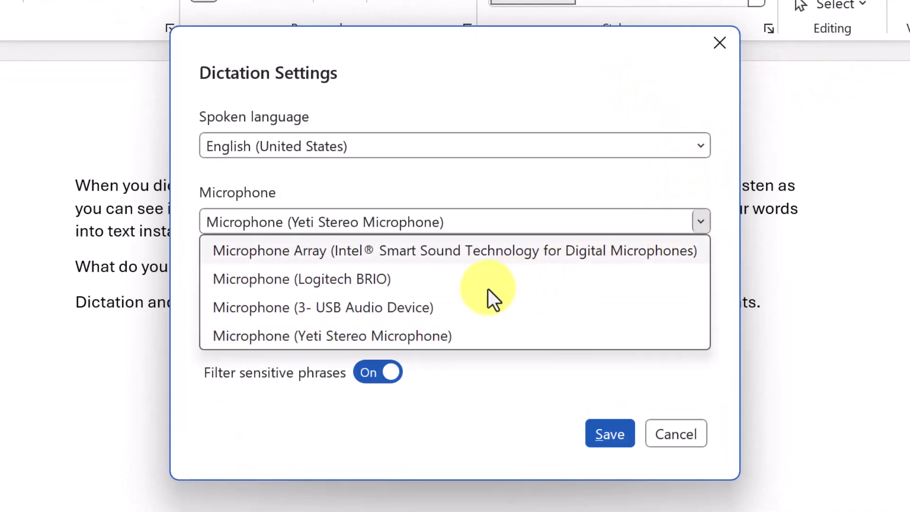
click(482, 327)
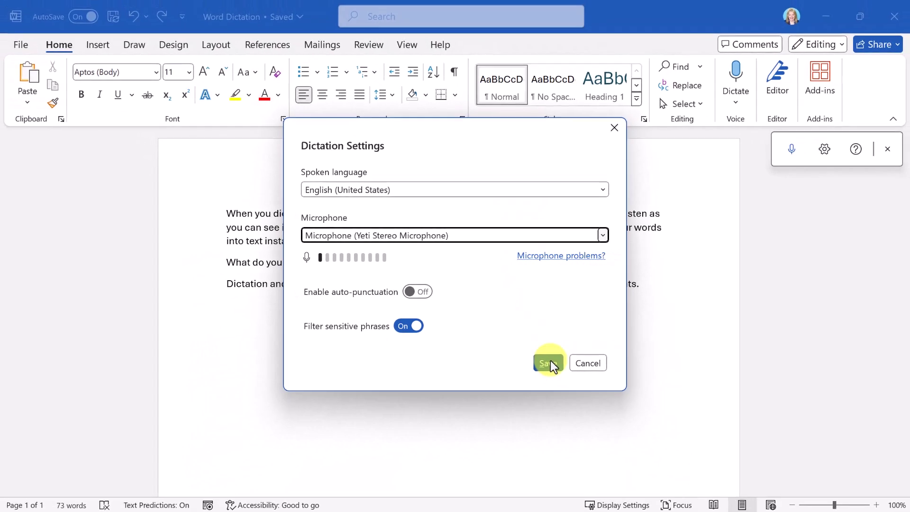
Step: Save the dictation settings and open the Help list of English dictation commands
click(611, 429)
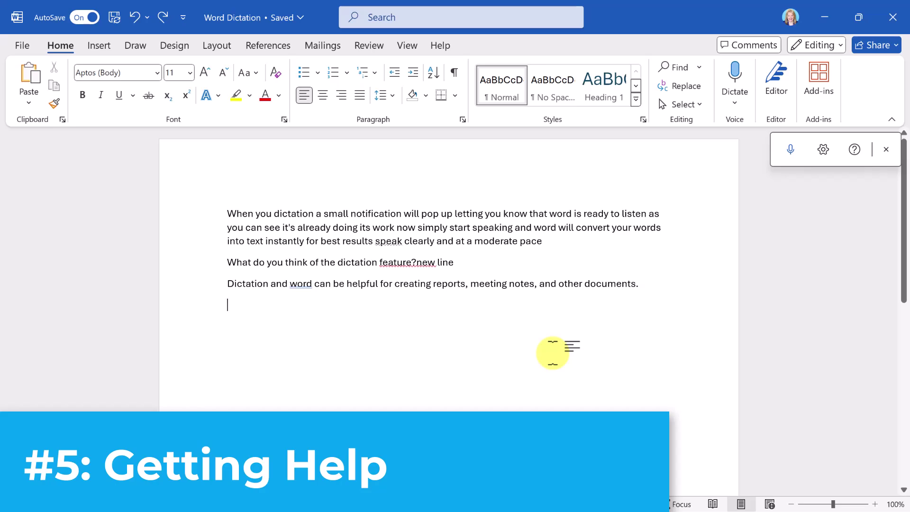
click(854, 151)
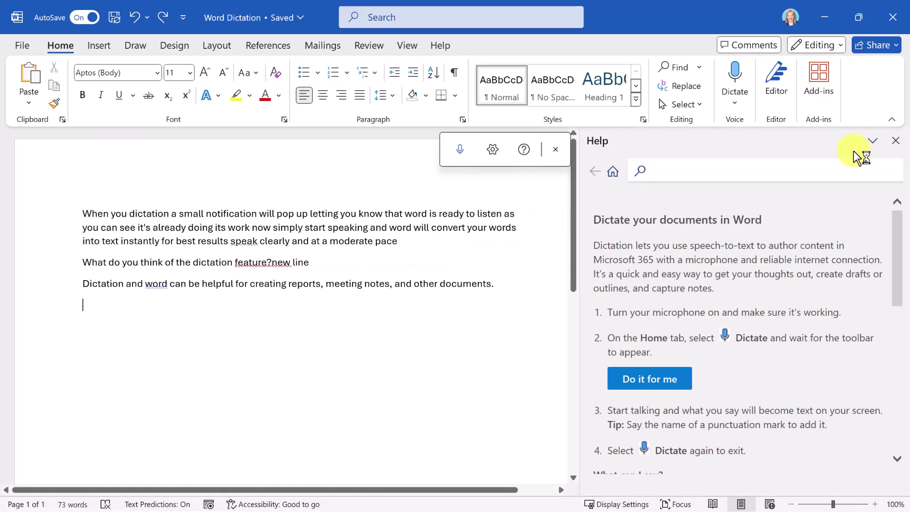
scroll(805, 278, down, 5)
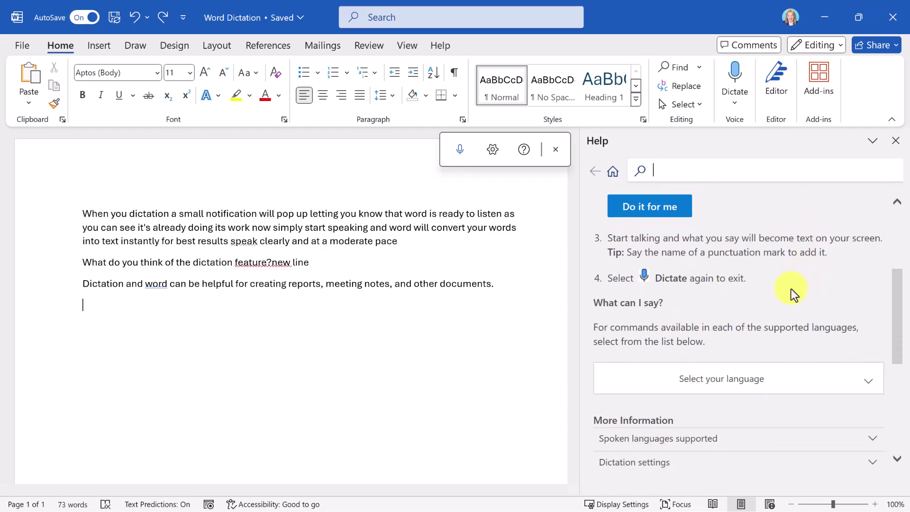
click(755, 382)
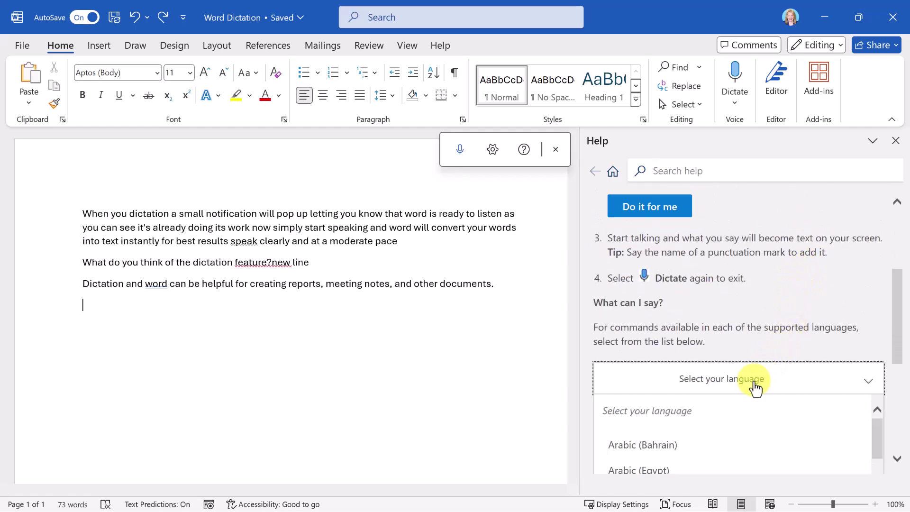
scroll(757, 385, down, 3)
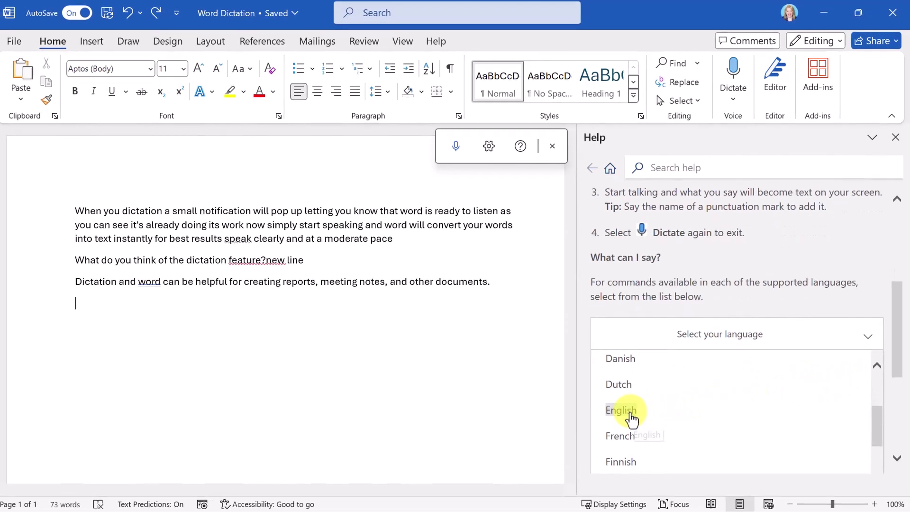
click(640, 408)
scroll(724, 360, down, 2)
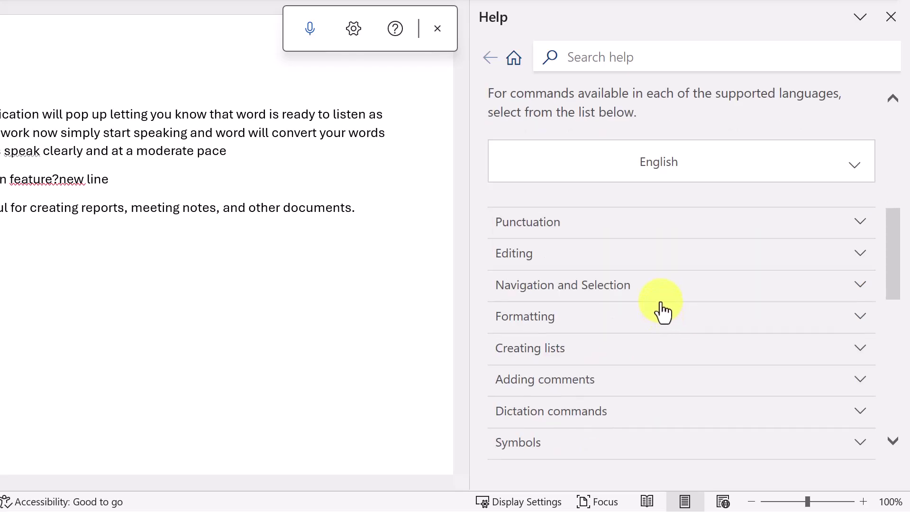
scroll(663, 311, down, 3)
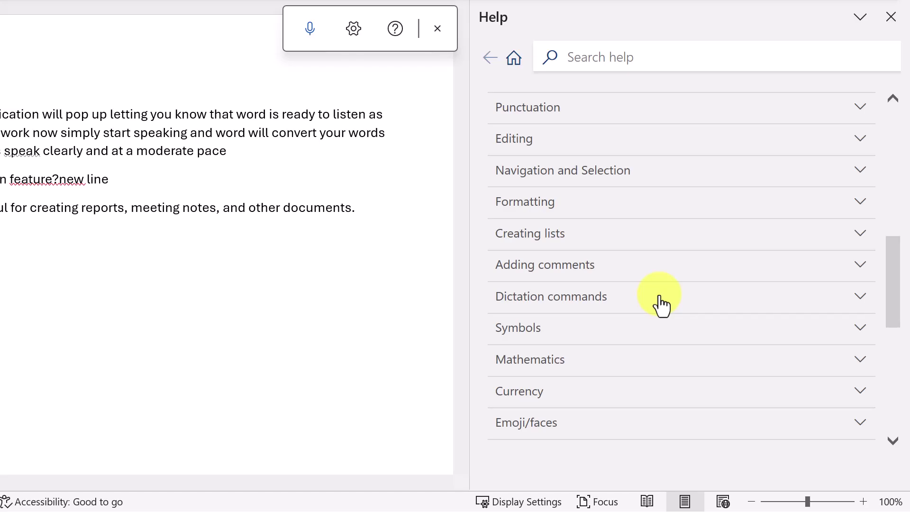
Step: Expand the Editing voice-commands section and scroll through its phrases
click(568, 138)
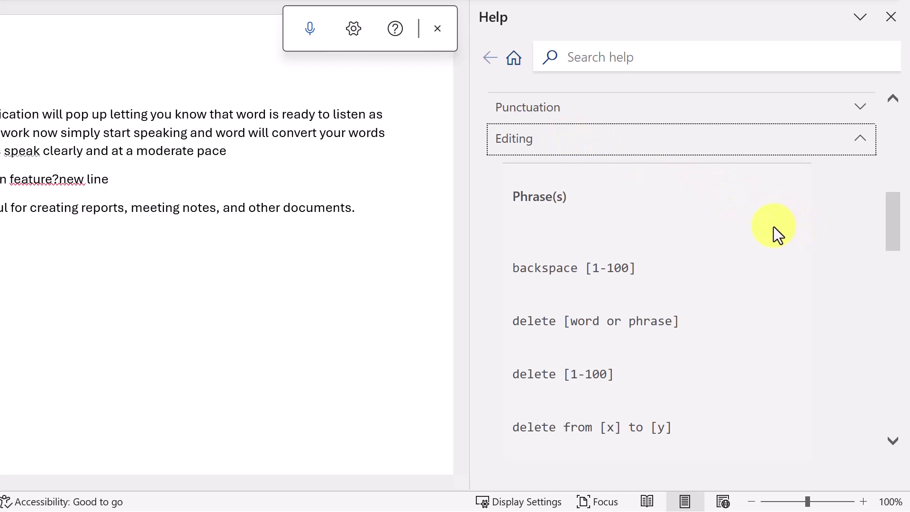
scroll(774, 227, down, 5)
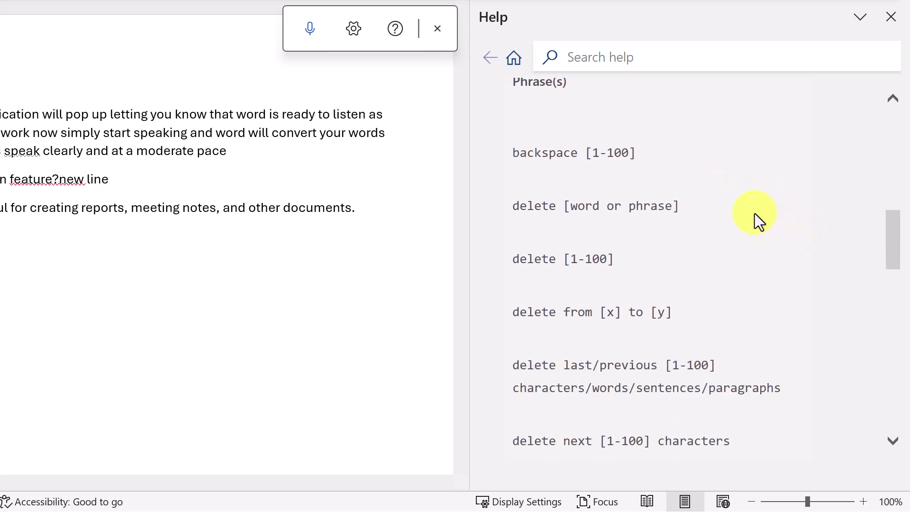
scroll(756, 216, down, 8)
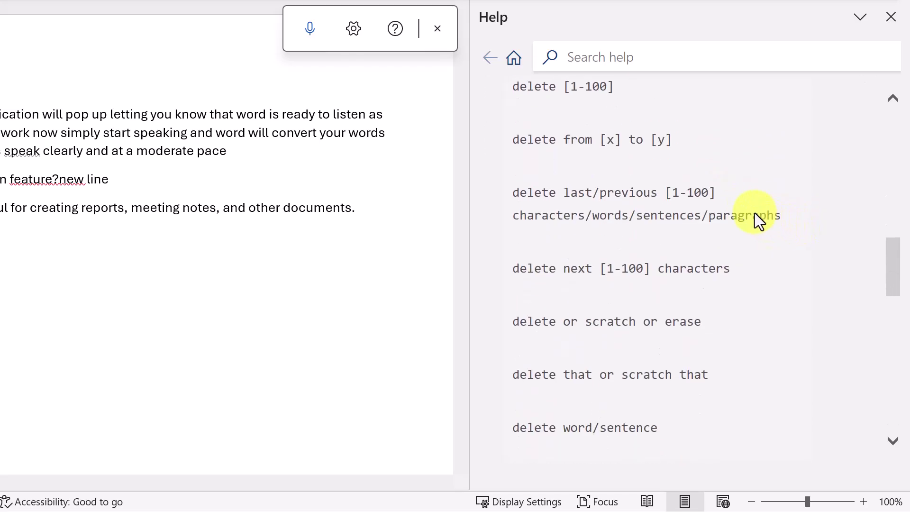
scroll(755, 214, up, 10)
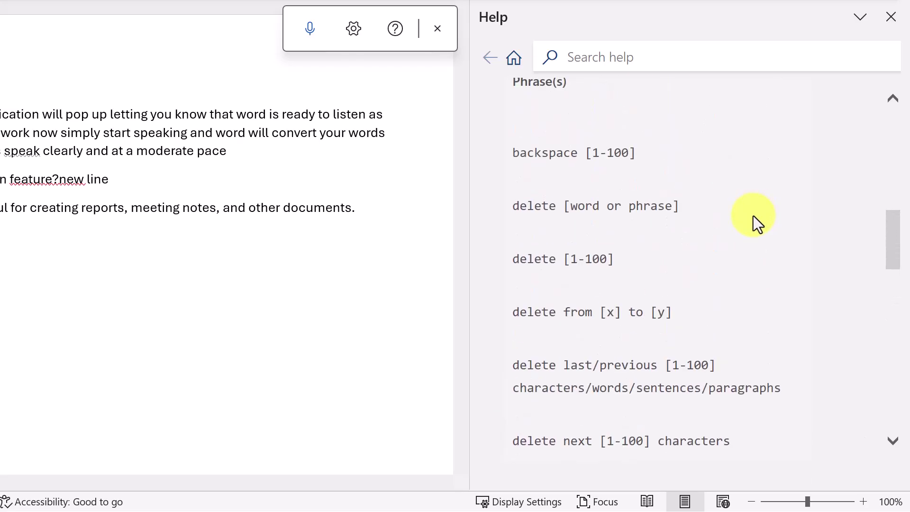
scroll(611, 239, up, 3)
Step: Expand and browse the Punctuation commands, then collapse both Punctuation and Editing
click(557, 223)
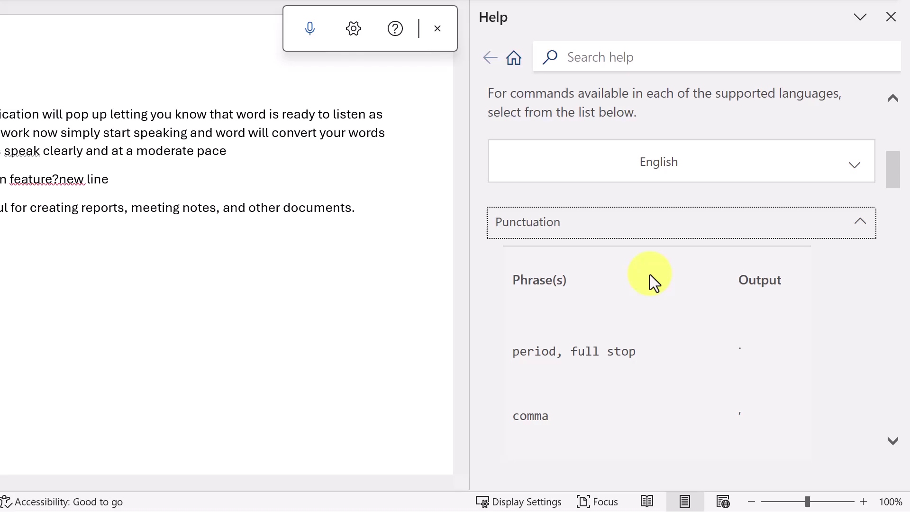
scroll(701, 294, down, 1)
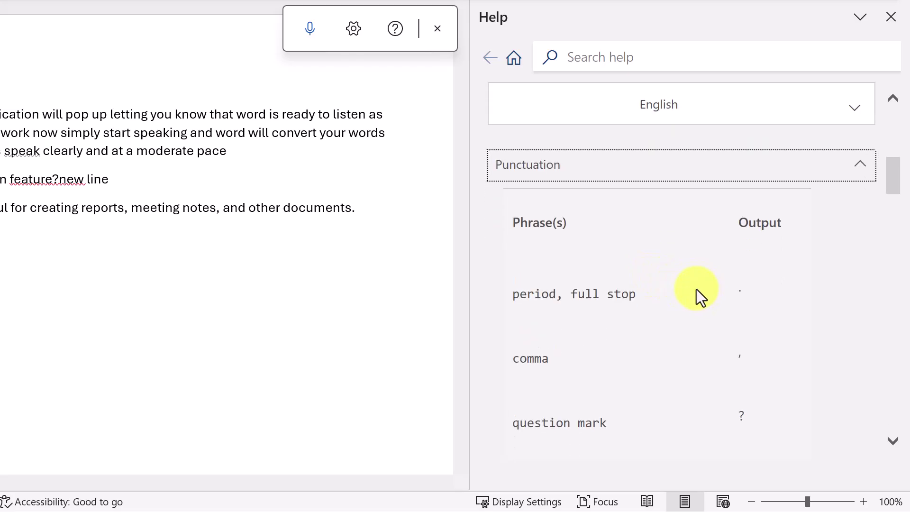
scroll(695, 287, down, 1)
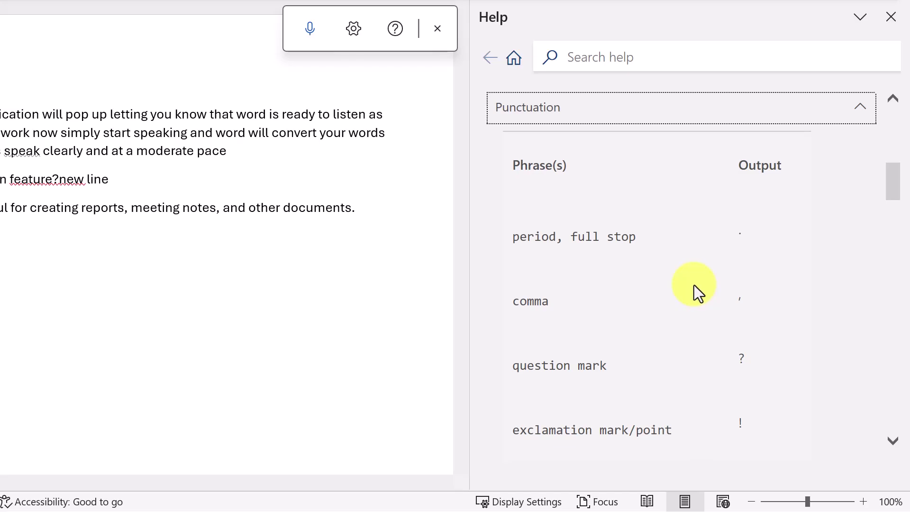
scroll(694, 283, down, 2)
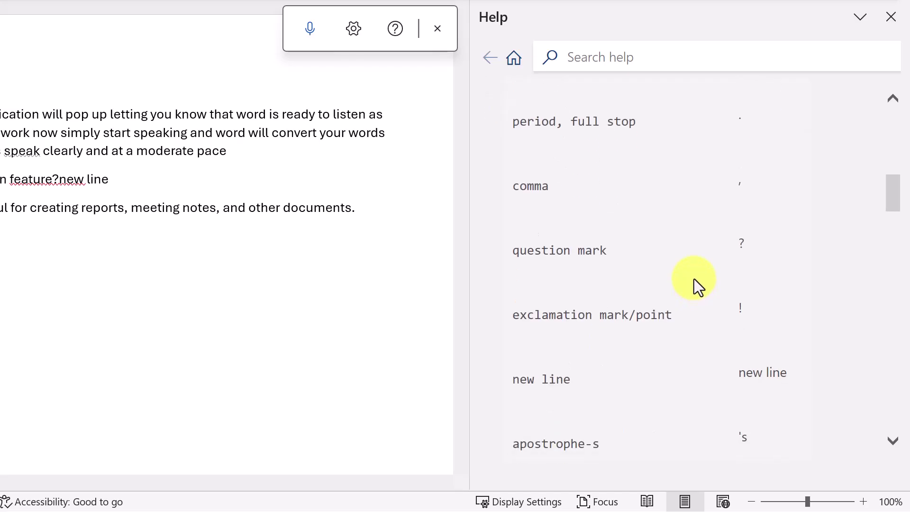
scroll(694, 279, down, 1)
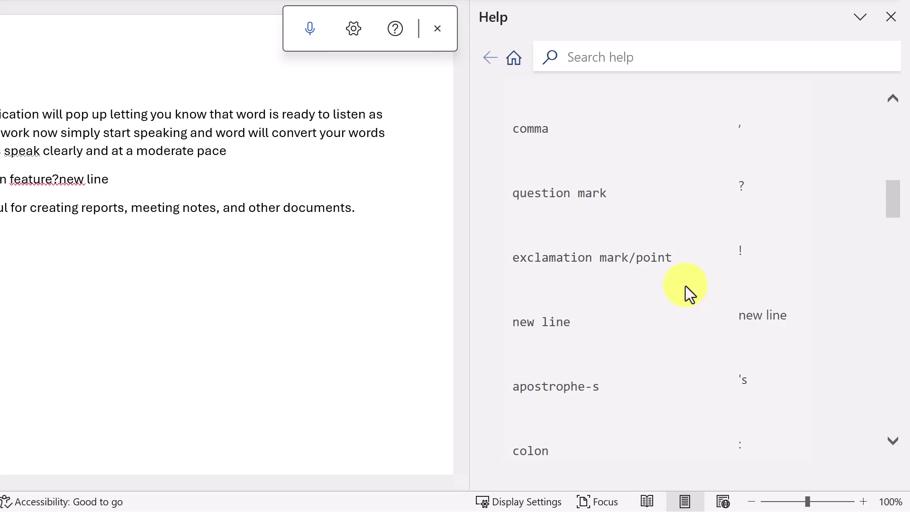
click(638, 177)
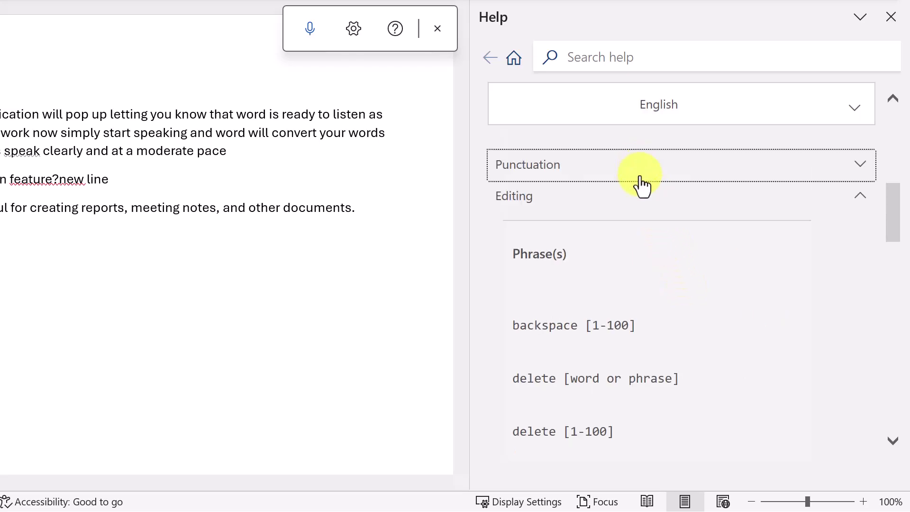
click(627, 199)
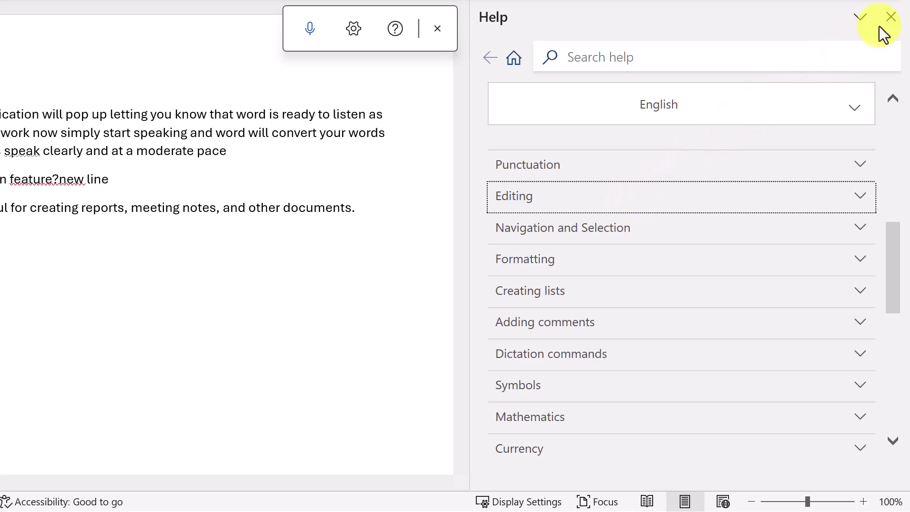
Step: Close the Dictation Help pane to show the full document
click(891, 18)
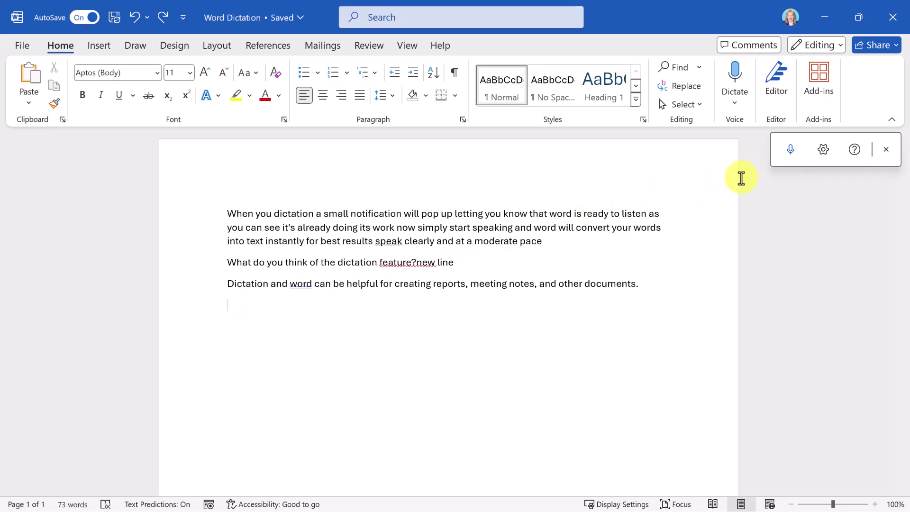
Step: Dictate the tips introduction sentence and start a new line for the bulleted tips
click(792, 149)
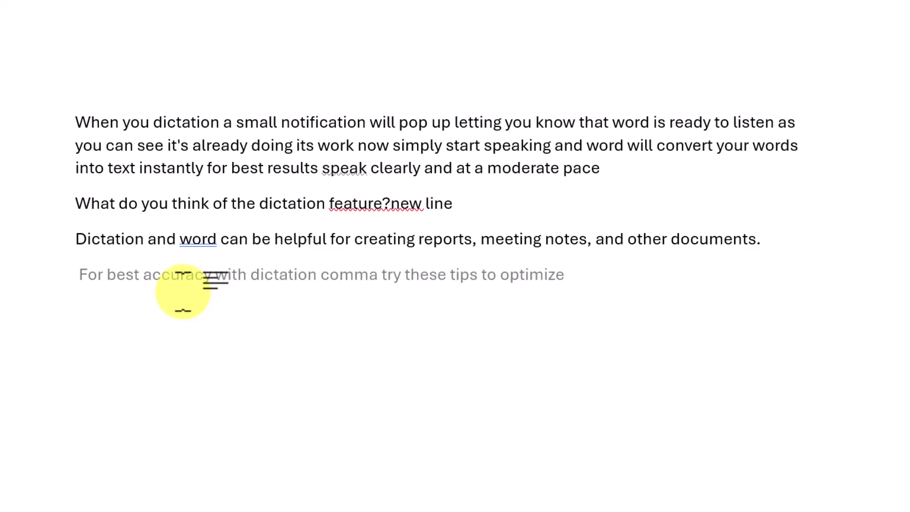
key(Return)
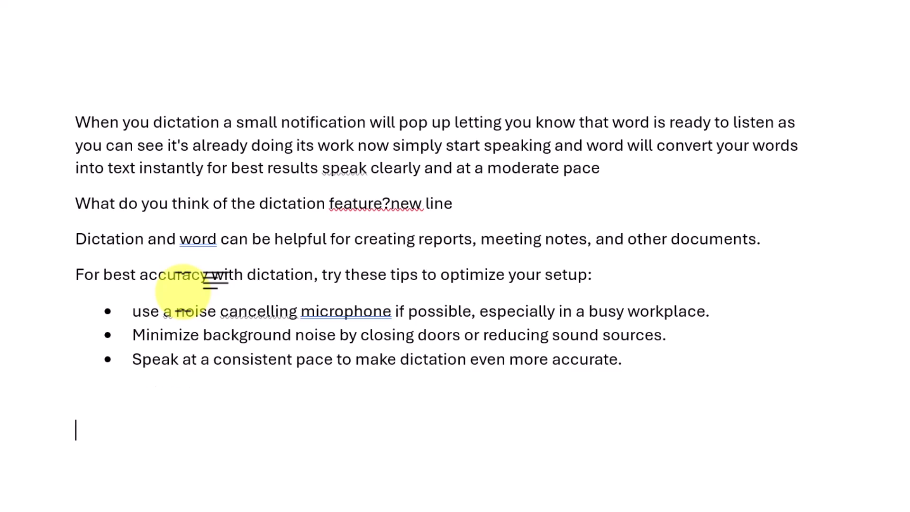
Step: Toggle dictation with Alt+` and dictate the numbered fruit list ending with Apples and Oranges
key(alt+grave)
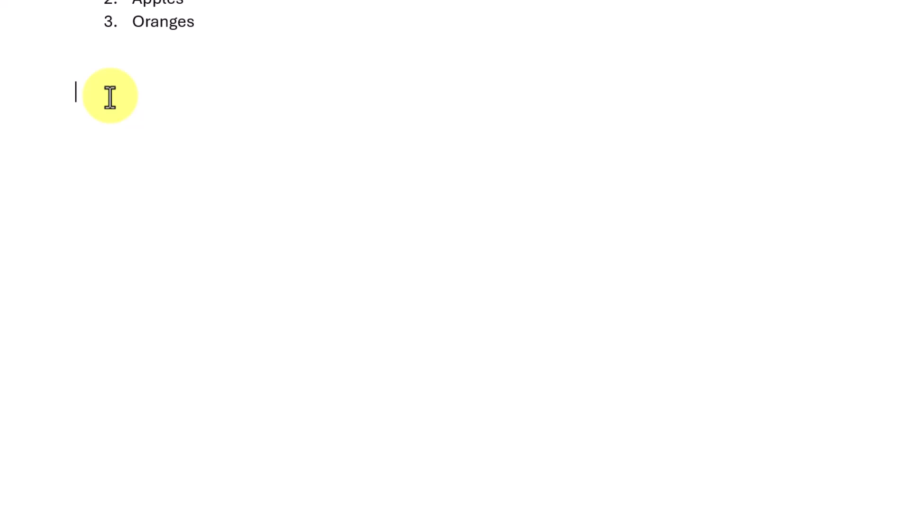
Step: Place the insertion point on the empty line below the fruit list
click(110, 97)
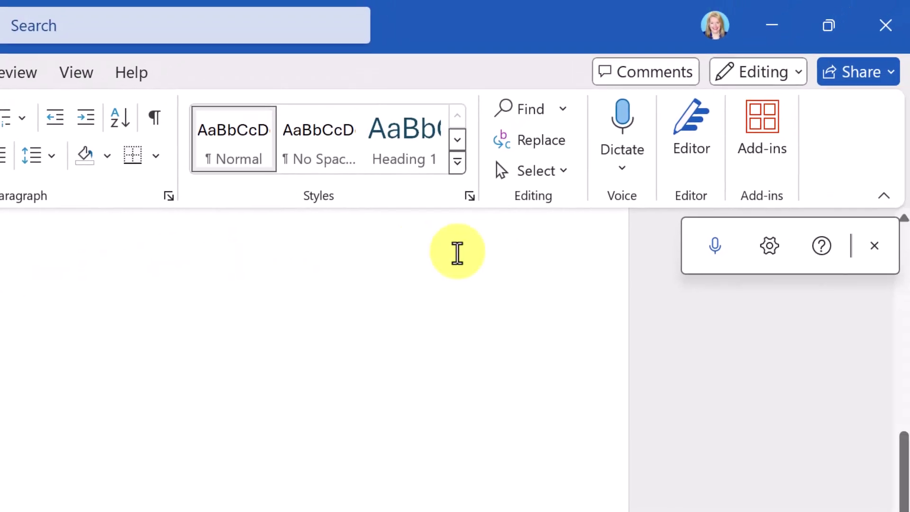